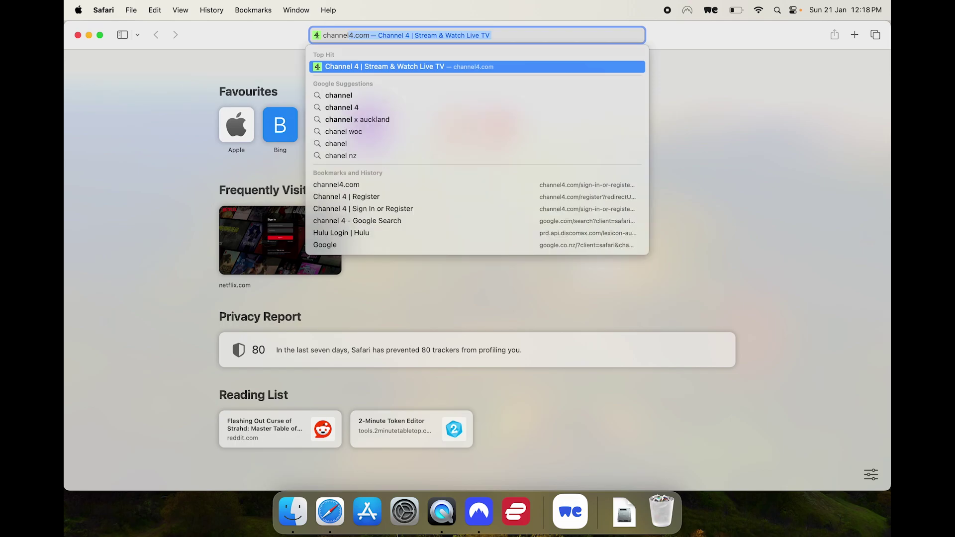
# Step: Load channel4.com and start registering a new account, continuing to the address field of the profile details
pyautogui.press('Return')
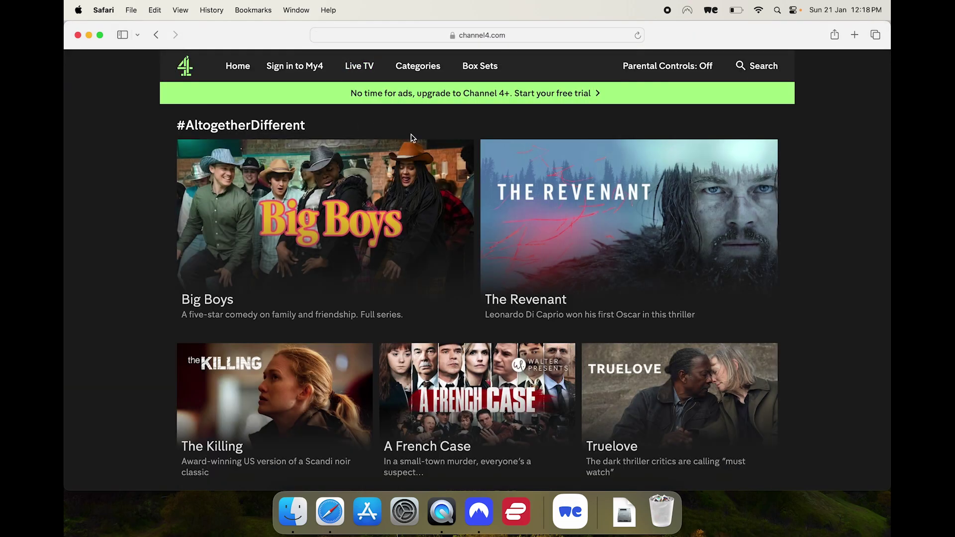
pyautogui.click(292, 70)
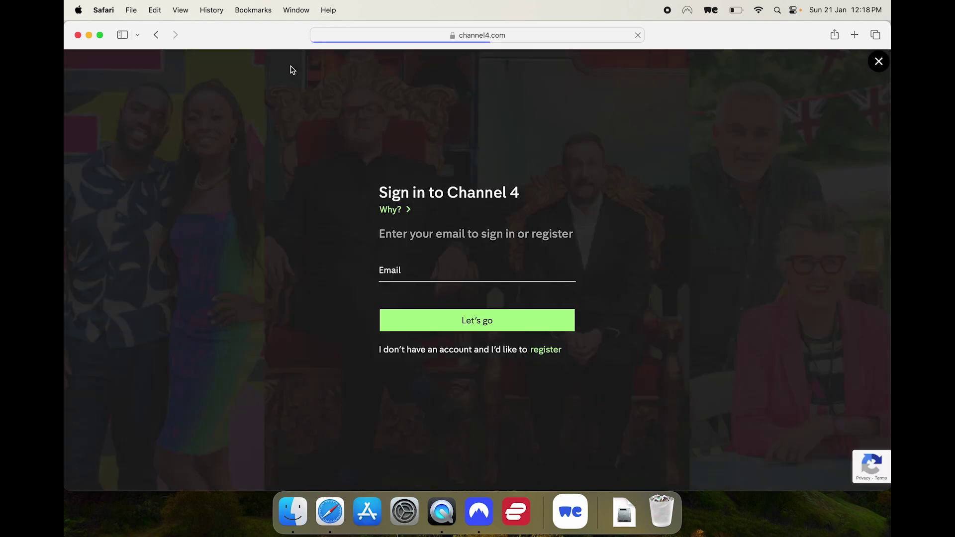
pyautogui.click(545, 351)
pyautogui.click(412, 278)
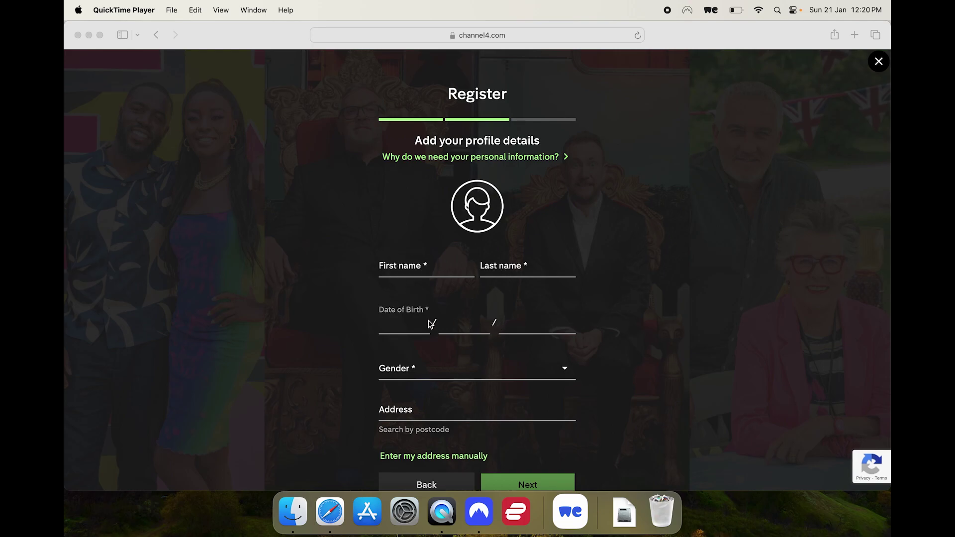
pyautogui.click(415, 409)
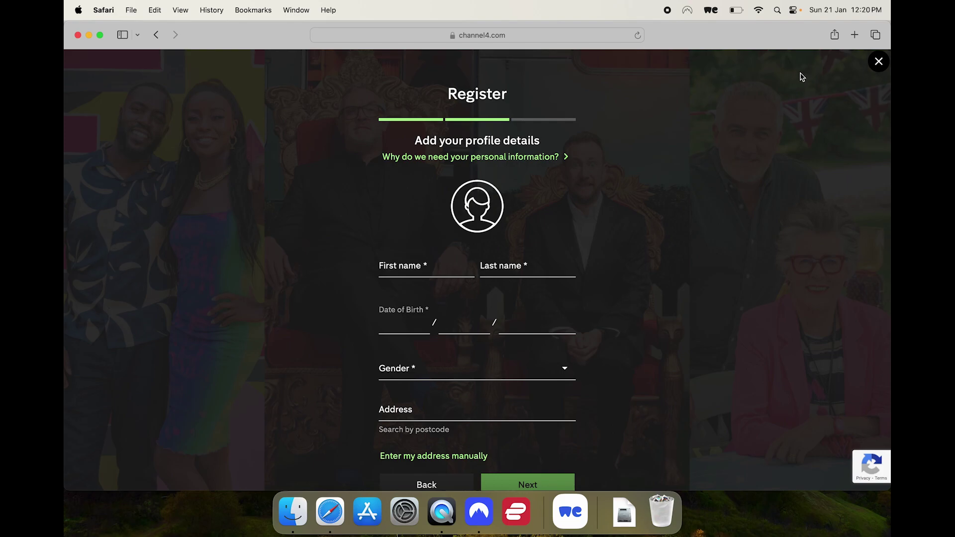
# Step: Search the web for "random UK address" in a new tab and open the Random Lists UK Address Generator result
pyautogui.click(854, 34)
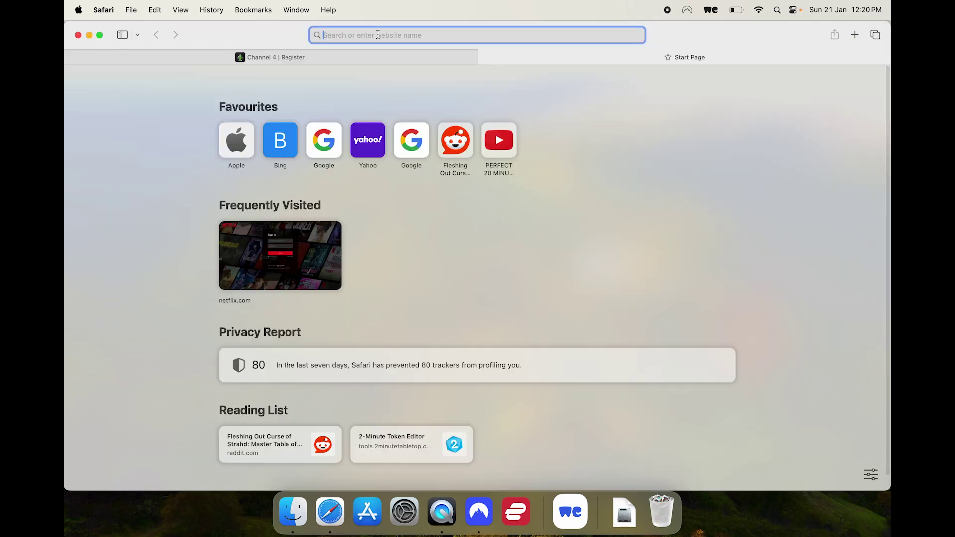
pyautogui.write('random a')
pyautogui.write('dd')
pyautogui.press('BackSpace')
pyautogui.press('BackSpace')
pyautogui.press('BackSpace')
pyautogui.write('UK address')
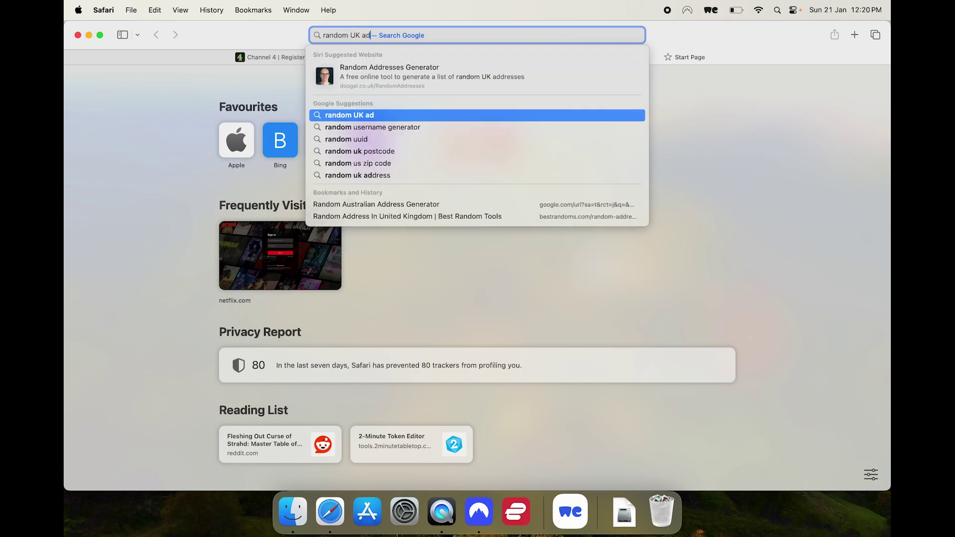
pyautogui.press('Return')
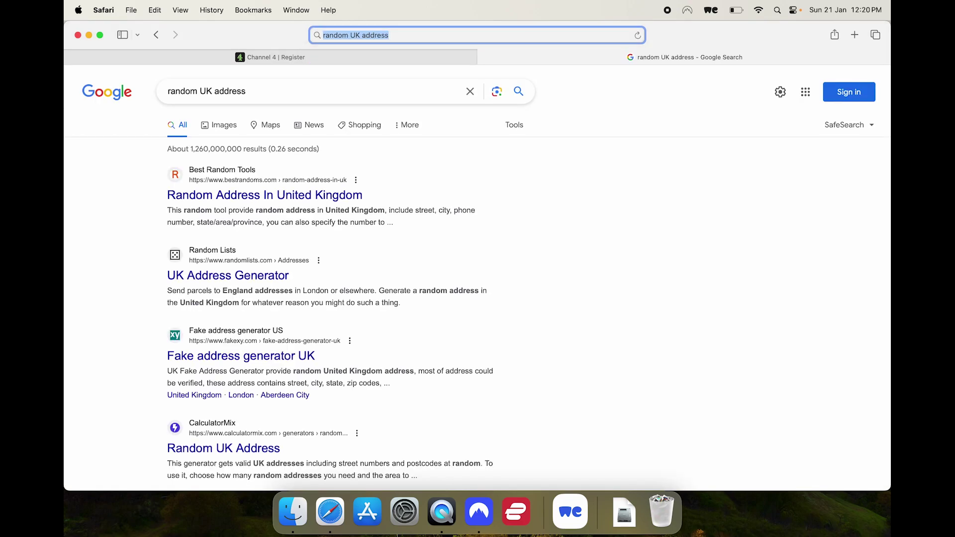
pyautogui.click(231, 279)
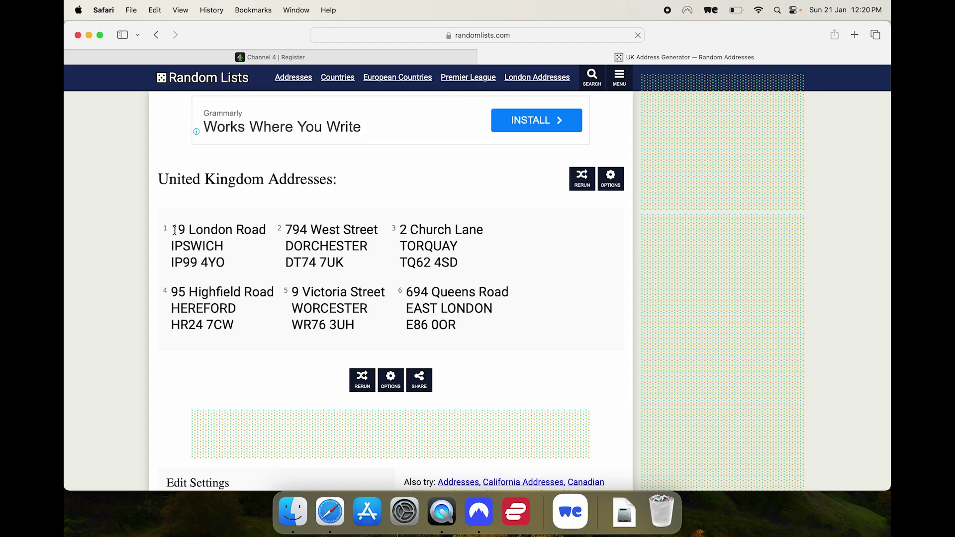
# Step: Copy the postcode of the third generated address and paste it into the Channel 4 registration form's address search
pyautogui.click(292, 60)
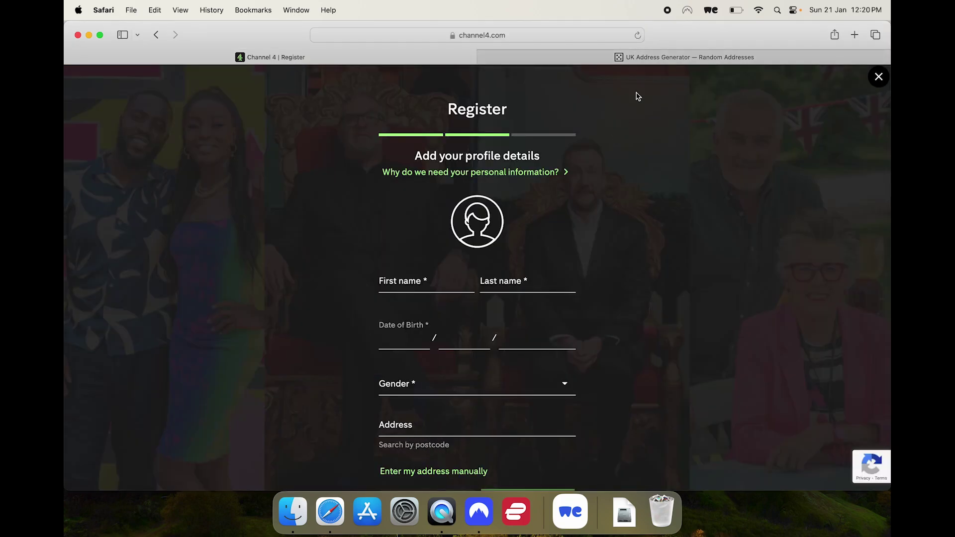
pyautogui.click(654, 63)
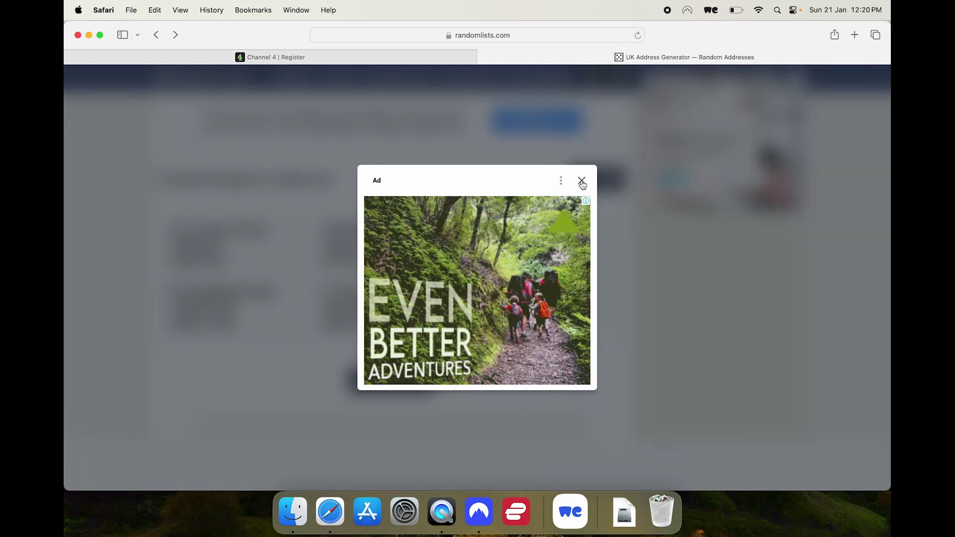
pyautogui.click(581, 180)
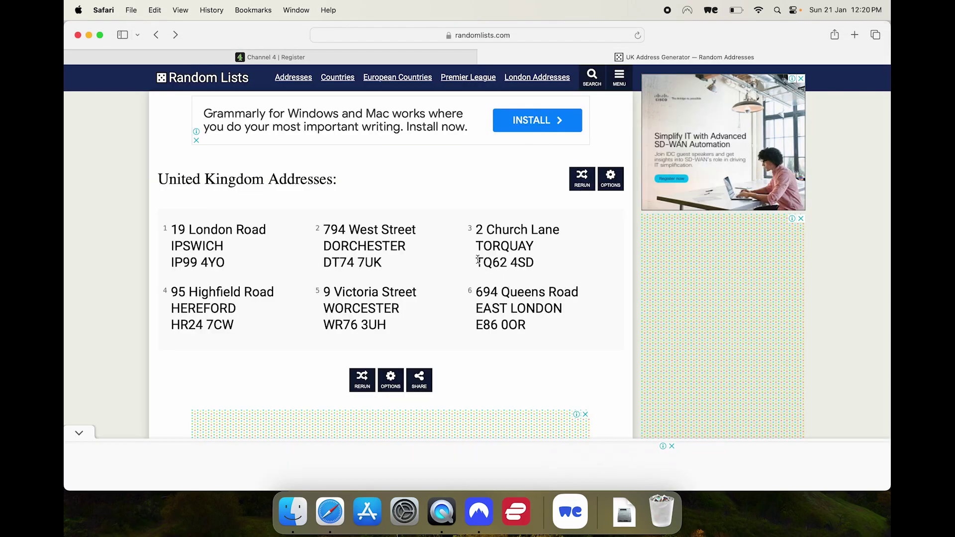
pyautogui.moveTo(478, 262); pyautogui.dragTo(533, 262)
pyautogui.press('super+c')
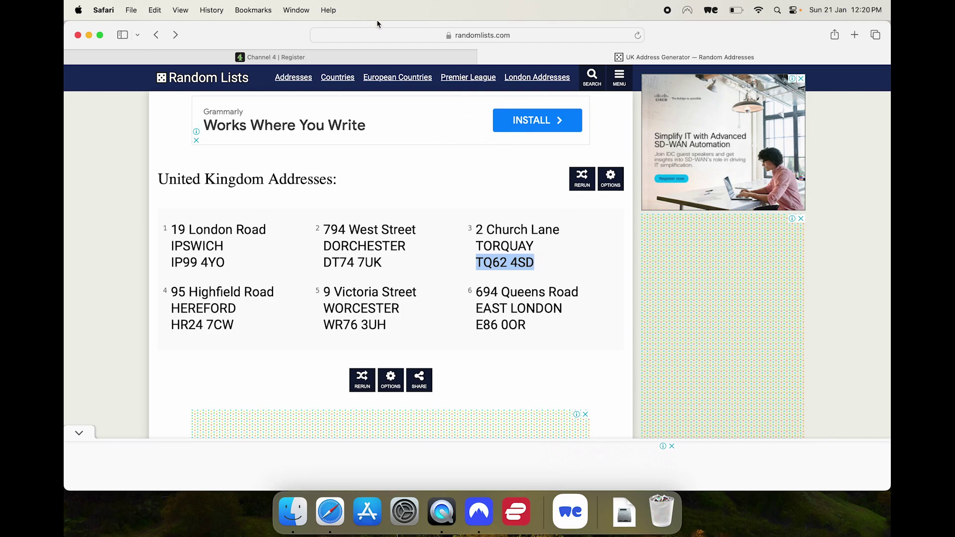
pyautogui.click(346, 56)
pyautogui.click(419, 426)
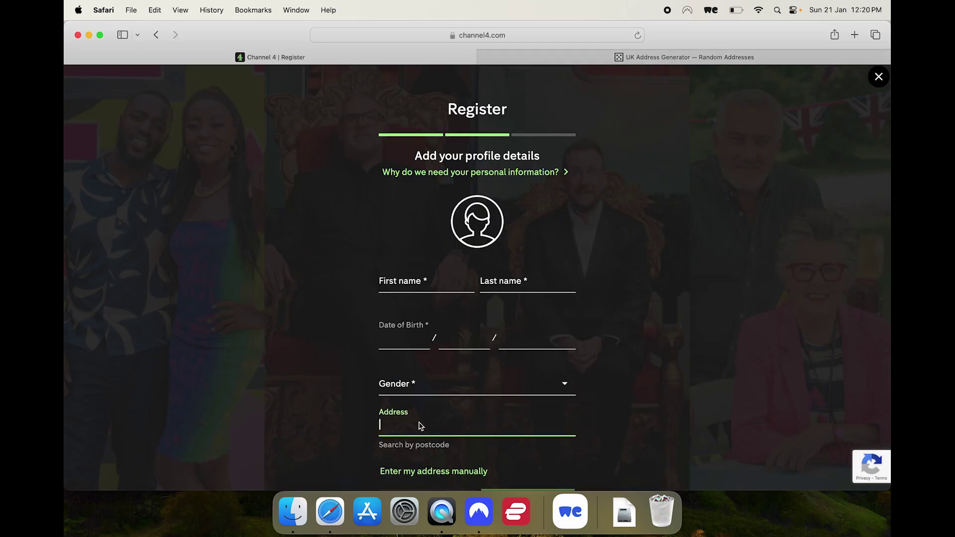
pyautogui.press('super+v')
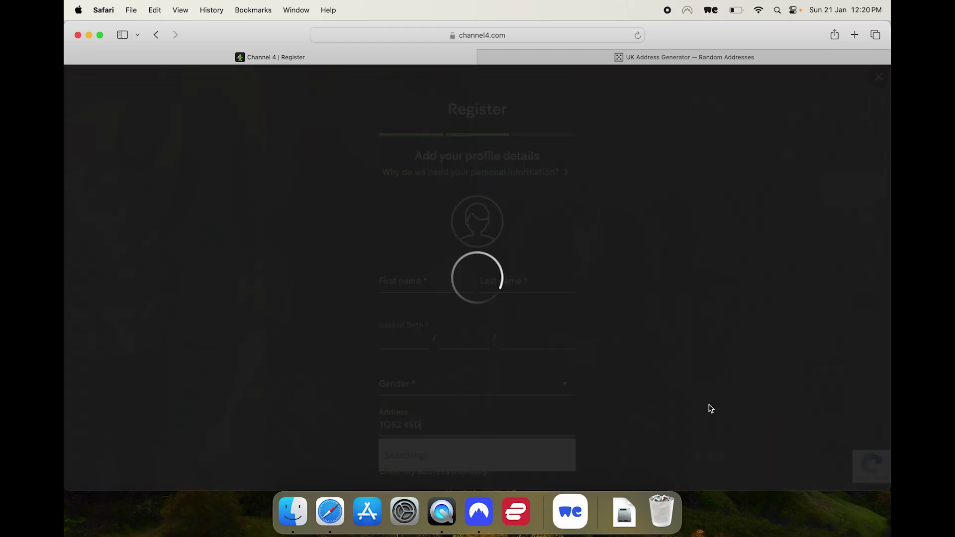
# Step: Expand the suggested postcode match and select the first listed property as the profile address
pyautogui.scroll(-2, 711, 408)
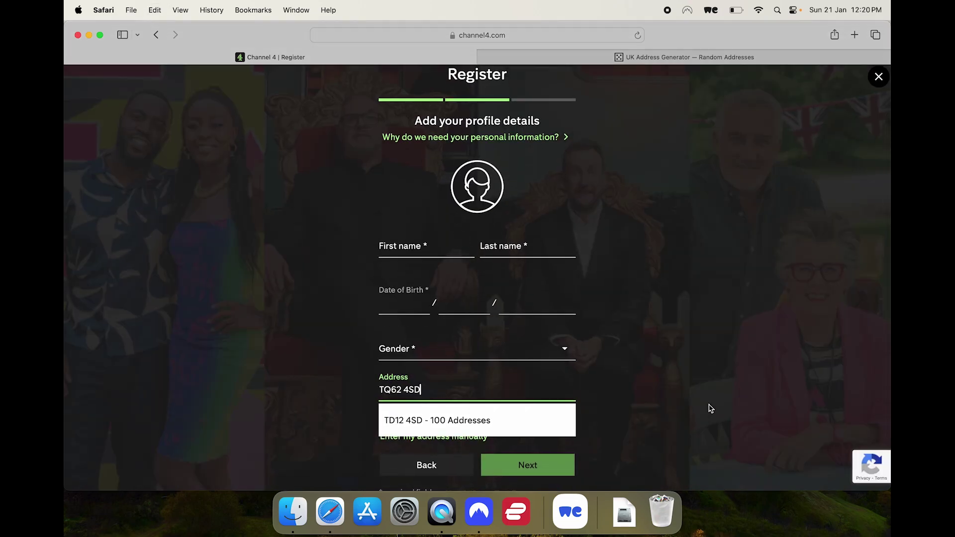
pyautogui.click(428, 420)
pyautogui.scroll(-5, 681, 436)
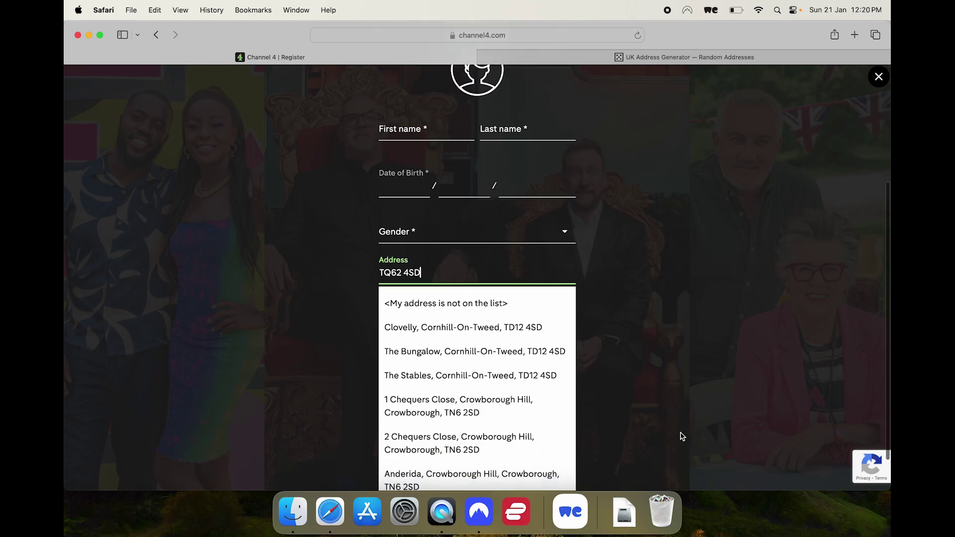
pyautogui.click(499, 332)
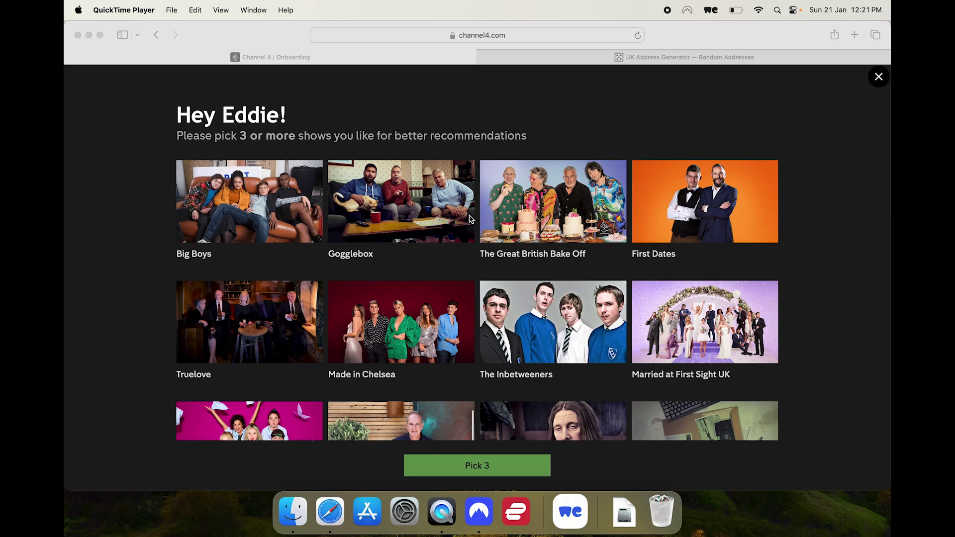
# Step: Pick Big Boys, Gogglebox, The Great British Bake Off and Made in Chelsea as liked shows and submit the choice
pyautogui.click(248, 211)
pyautogui.click(384, 219)
pyautogui.click(540, 243)
pyautogui.click(402, 323)
pyautogui.click(489, 470)
pyautogui.click(471, 464)
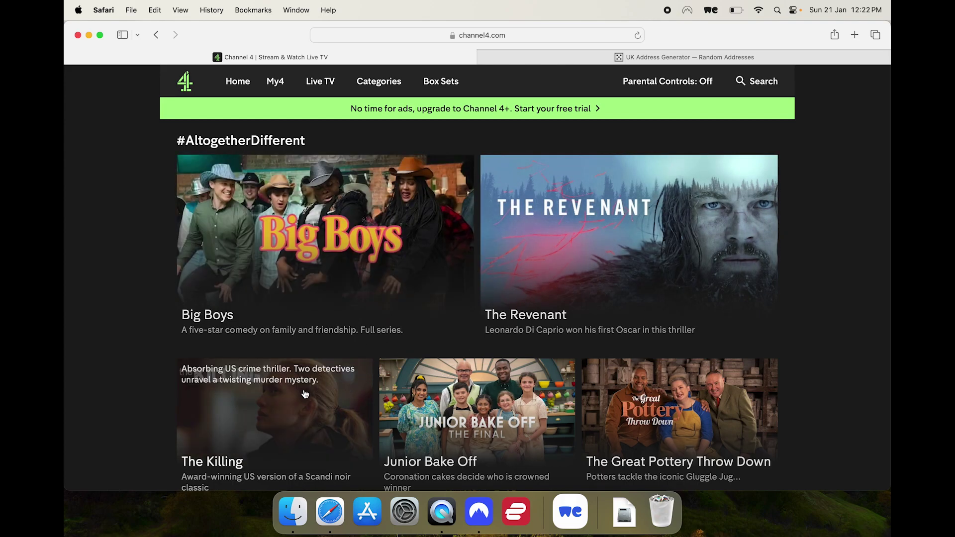
# Step: Open The Revenant from the home page and try to play it, accepting the guidance notice
pyautogui.scroll(-1, 571, 425)
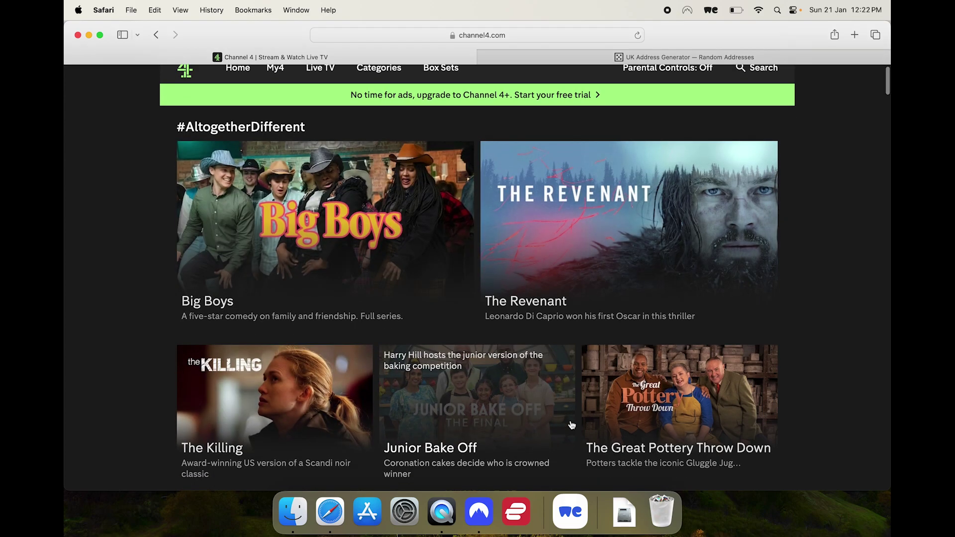
pyautogui.click(583, 240)
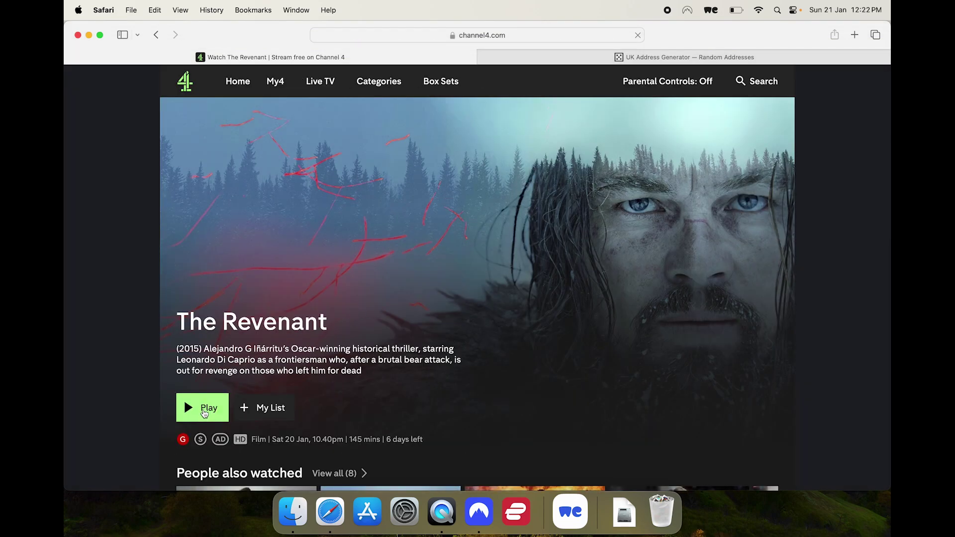
pyautogui.click(204, 412)
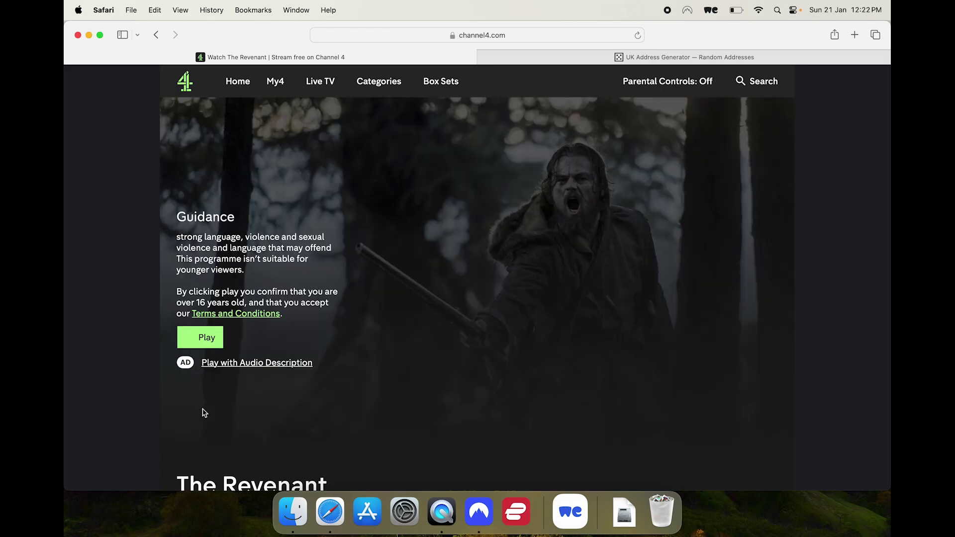
pyautogui.click(208, 342)
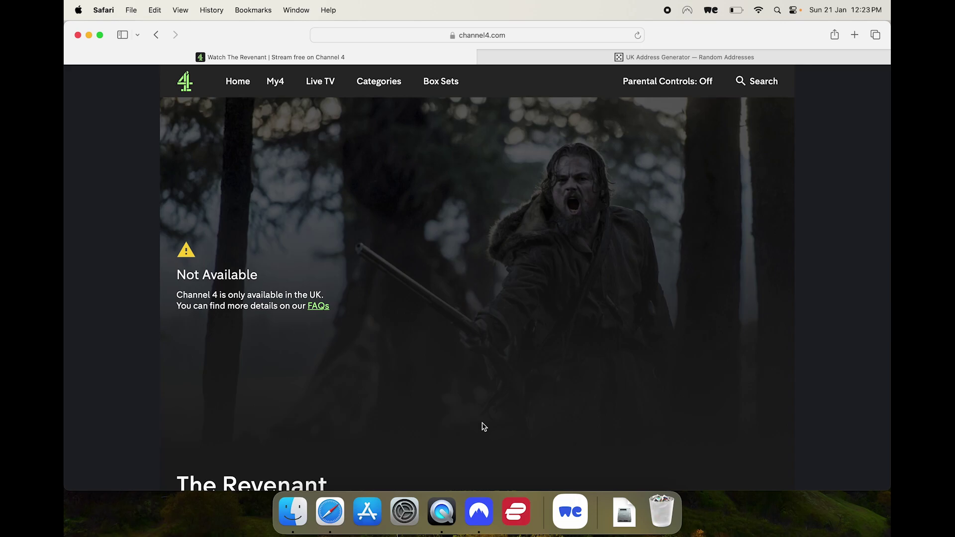
# Step: Switch to NordVPN, connect to a United Kingdom server and minimize its window
pyautogui.click(485, 521)
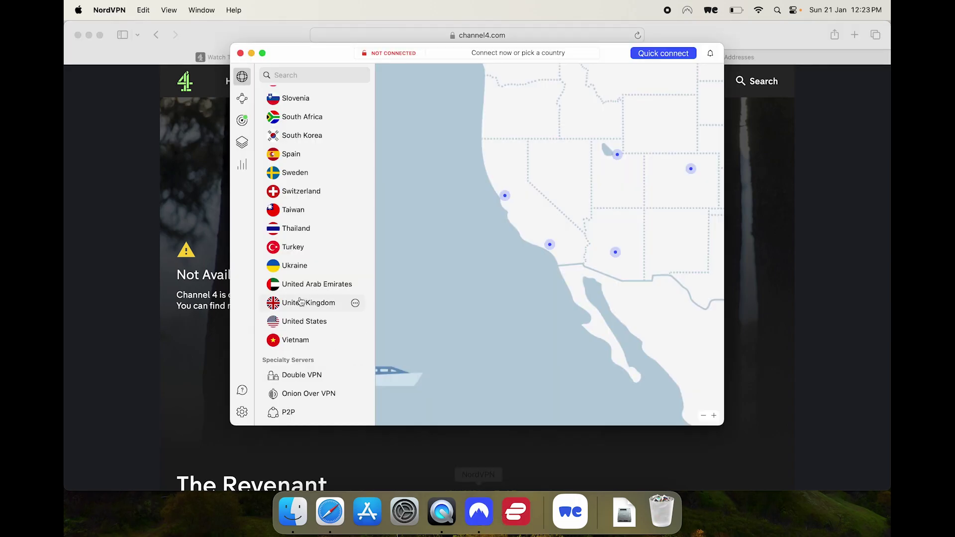
pyautogui.scroll(2, 313, 258)
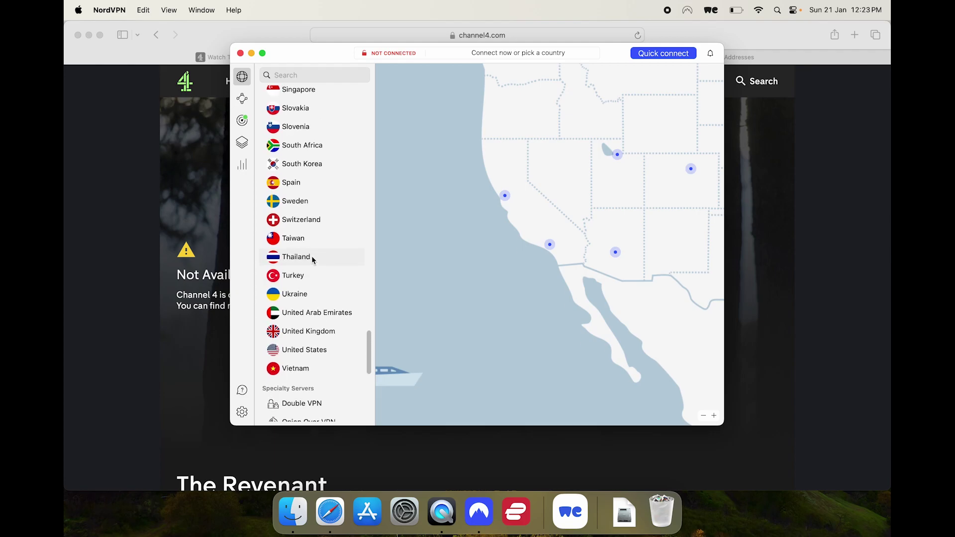
pyautogui.click(304, 335)
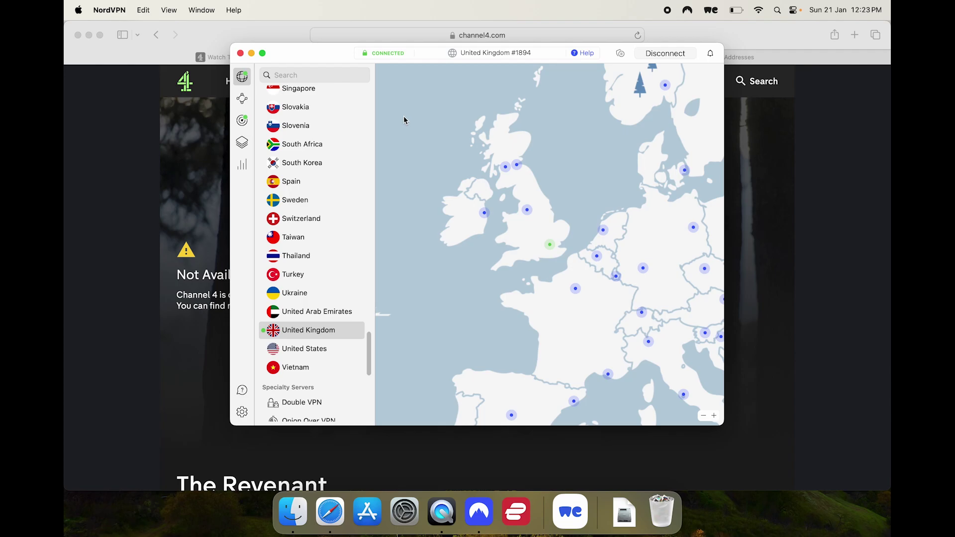
pyautogui.click(251, 53)
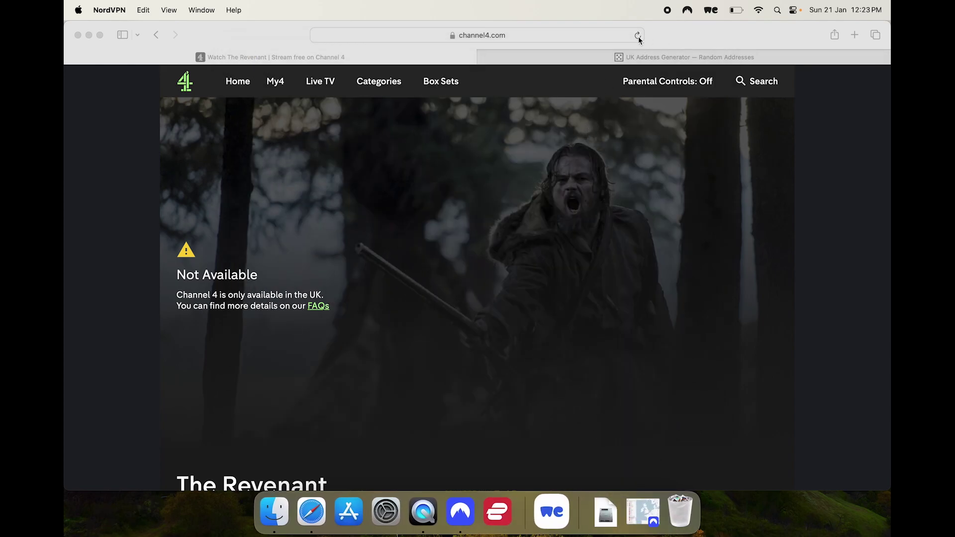
# Step: Reload The Revenant's page, start playback past the guidance notice and mute the sound
pyautogui.click(639, 37)
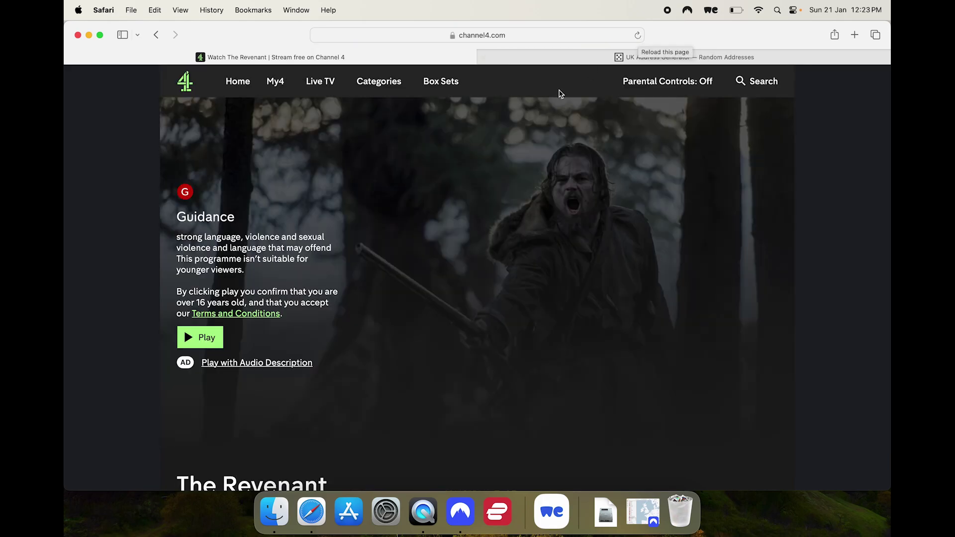
pyautogui.click(194, 338)
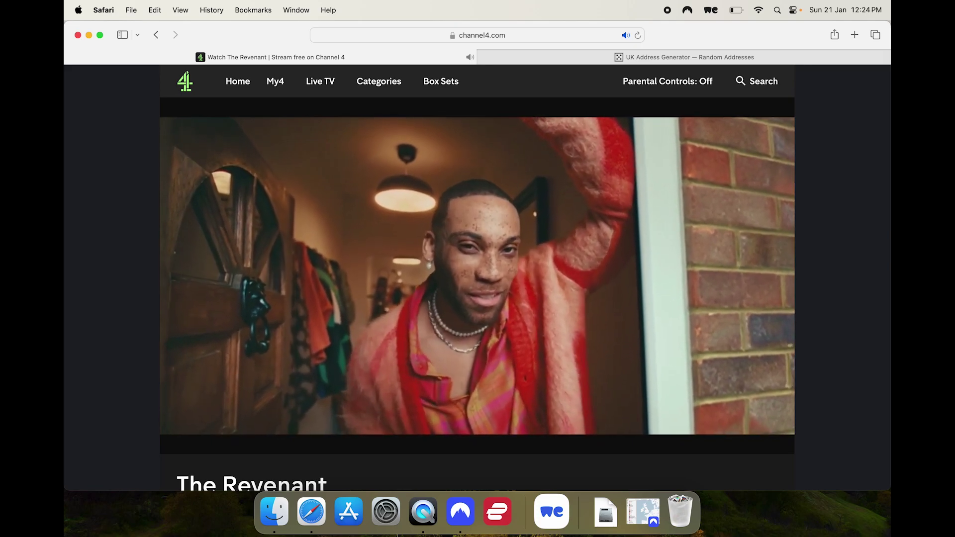
pyautogui.press('XF86AudioMute')
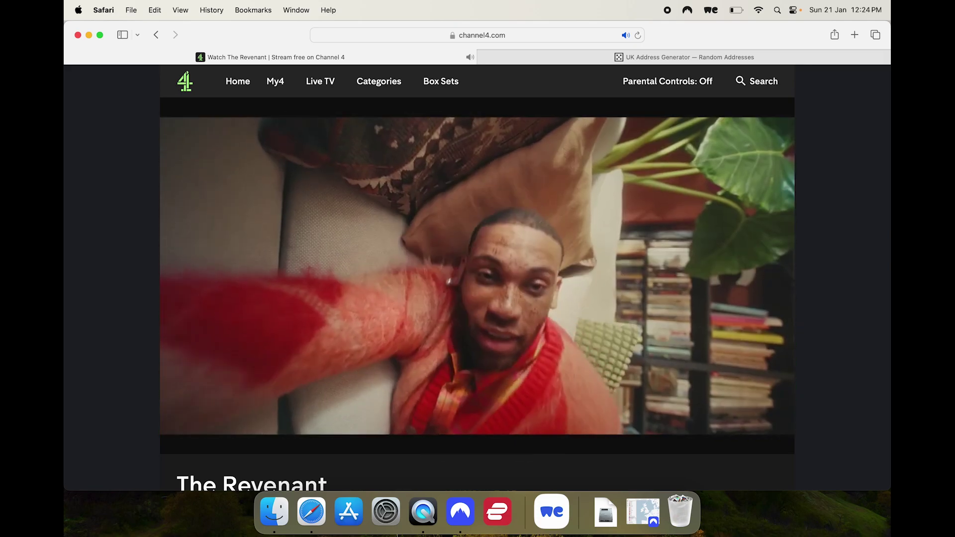
pyautogui.moveTo(255, 324)
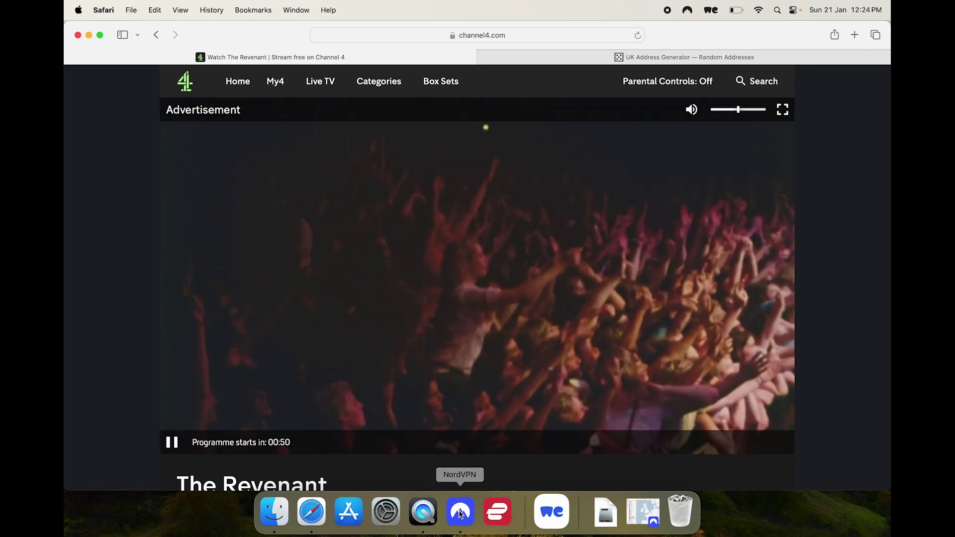
# Step: Switch back to NordVPN and bring up its server list
pyautogui.click(460, 512)
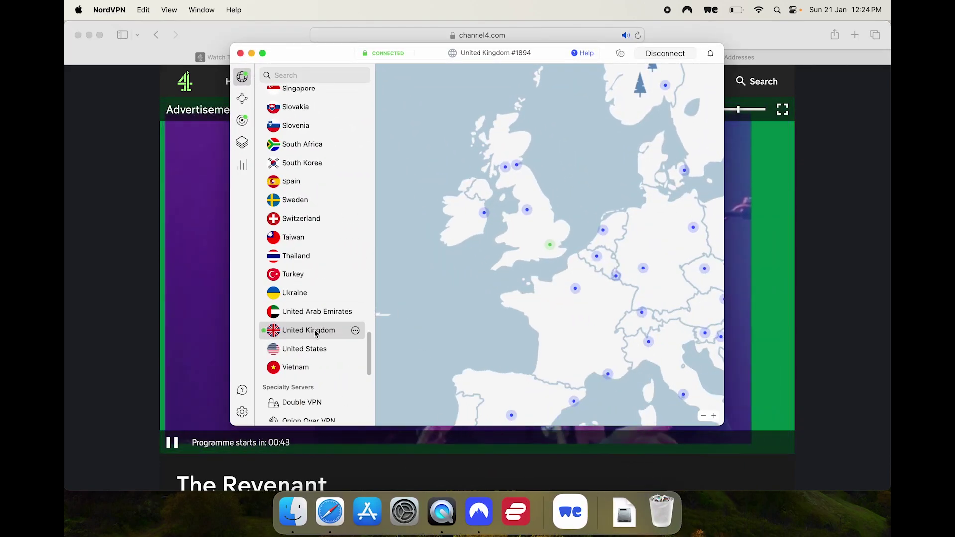